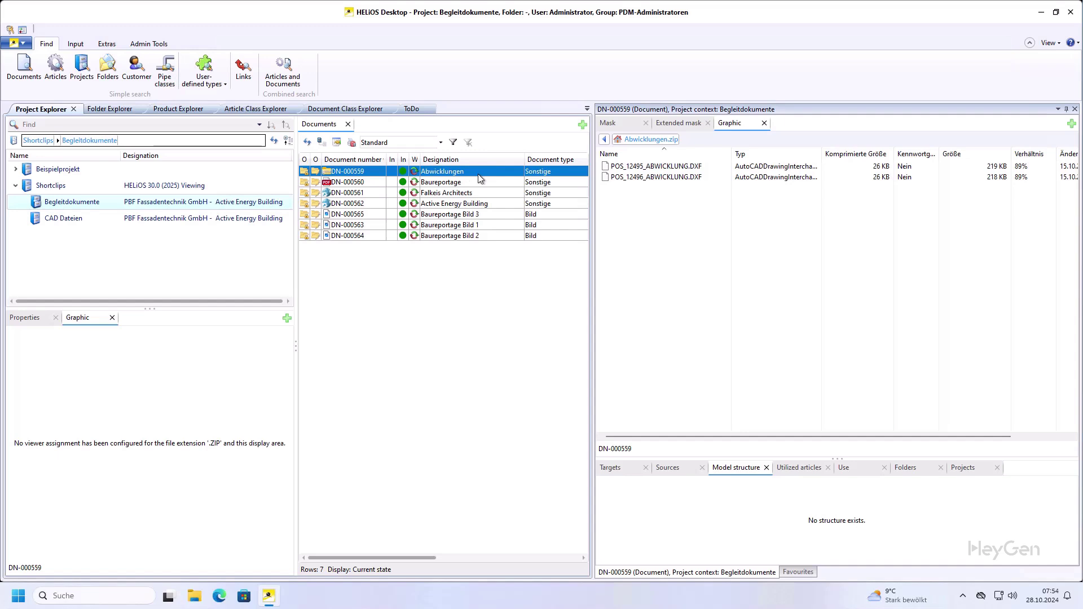
Check the Graphic tab viewer assigned to .ZIP files in the HELiOS preview options, leaving the options without changes.
left_click(24, 43)
left_click(212, 84)
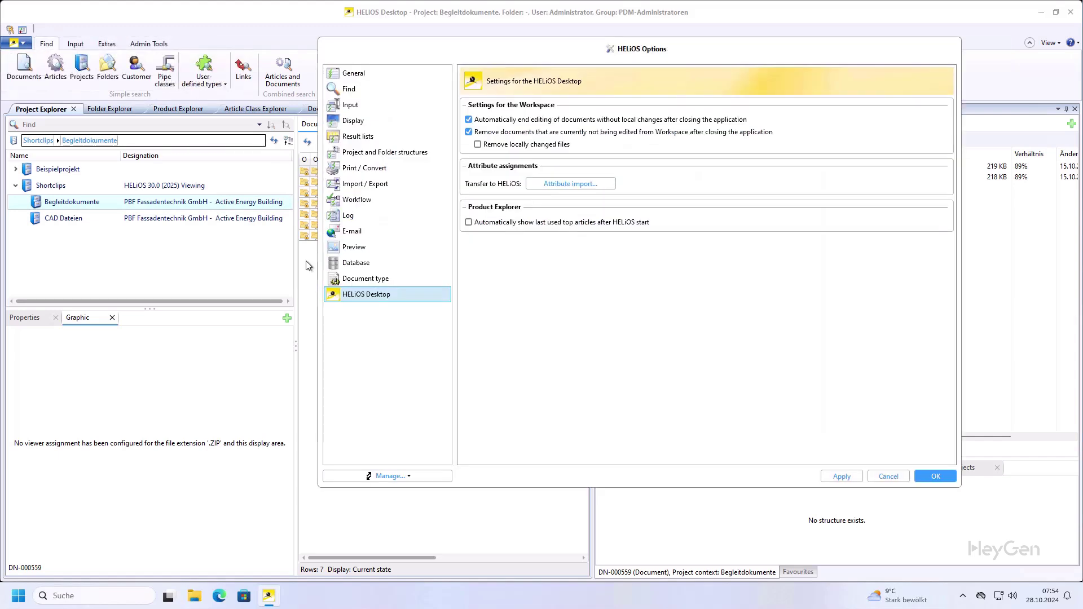
left_click(356, 249)
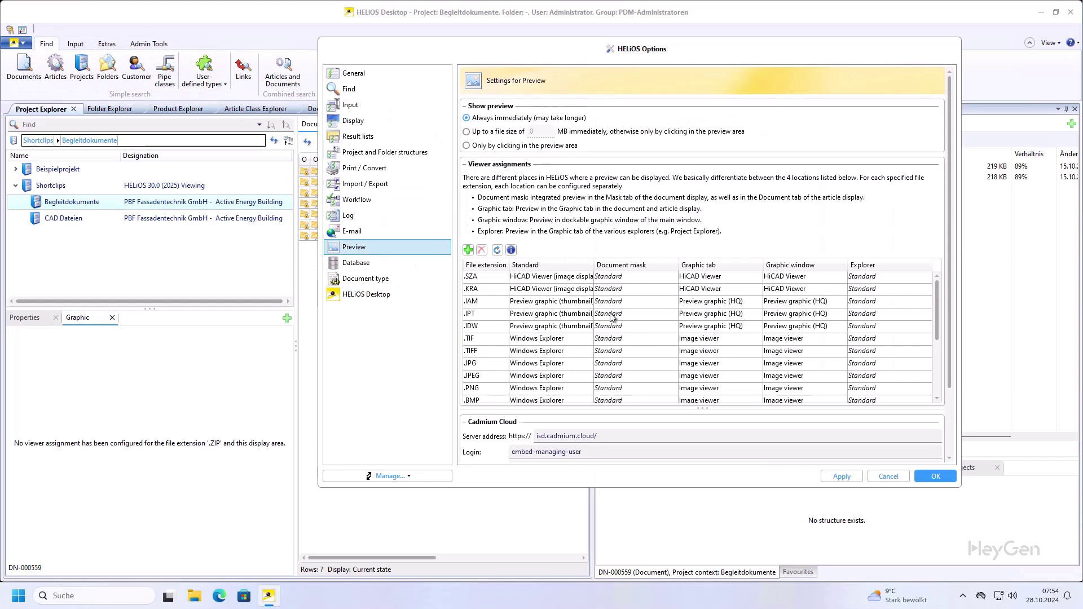
scroll(655, 340, "down", 1)
left_click(708, 365)
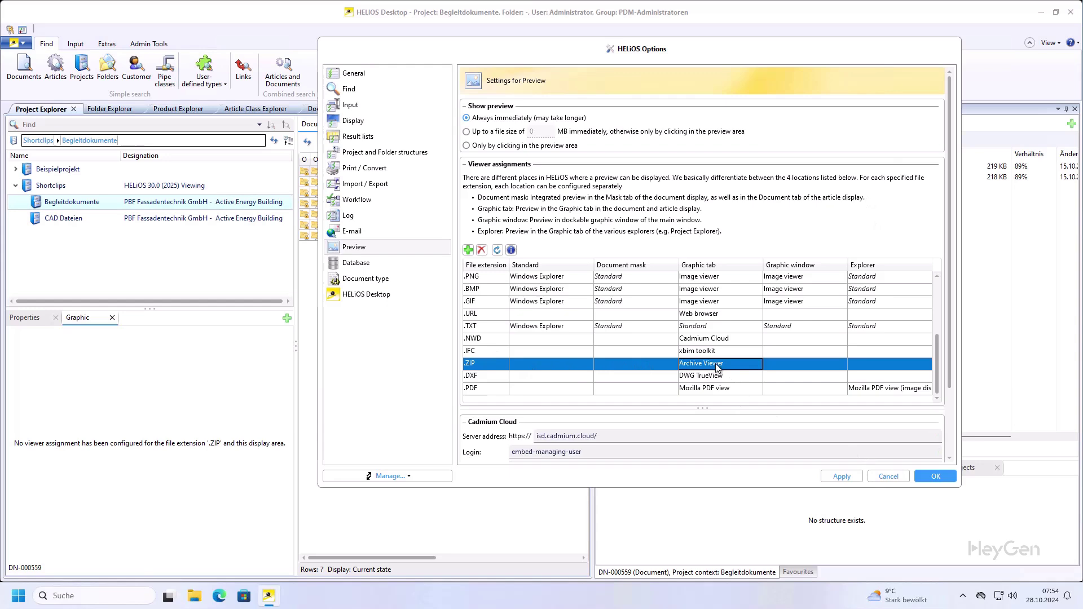
left_click(881, 477)
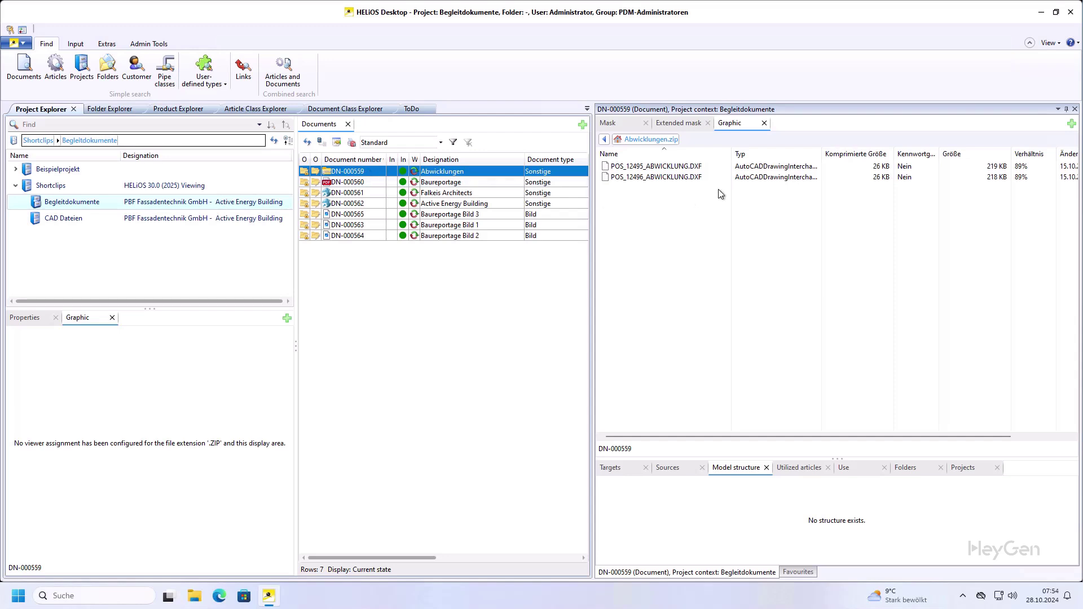
Inspect the two DXF files inside Abwicklungen.zip and the file operations offered for POS_12495_ABWICKLUNG.DXF in the archive preview.
left_click(688, 168)
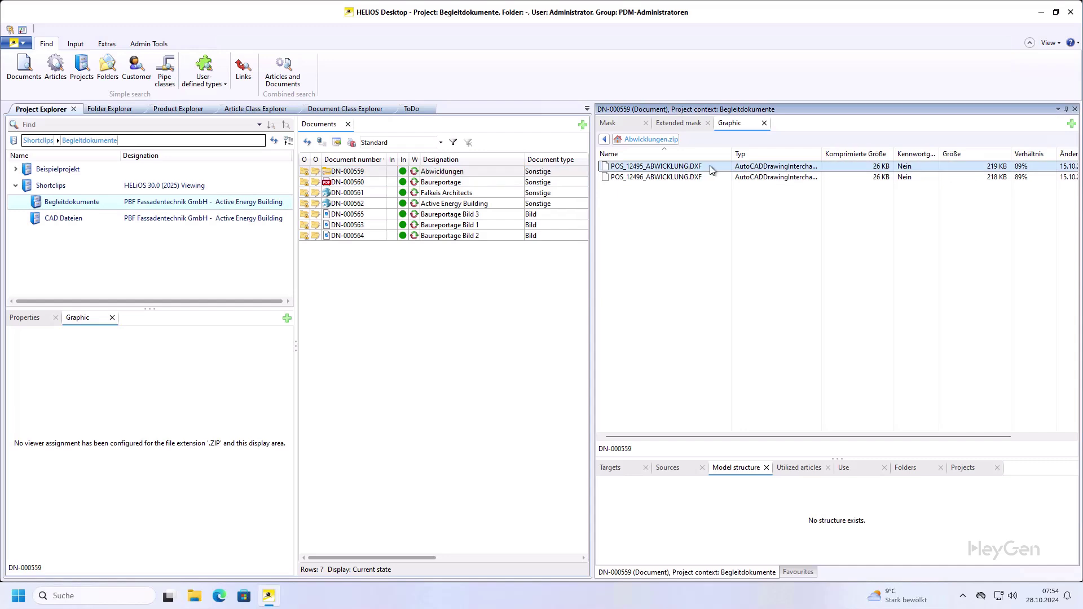
right_click(681, 168)
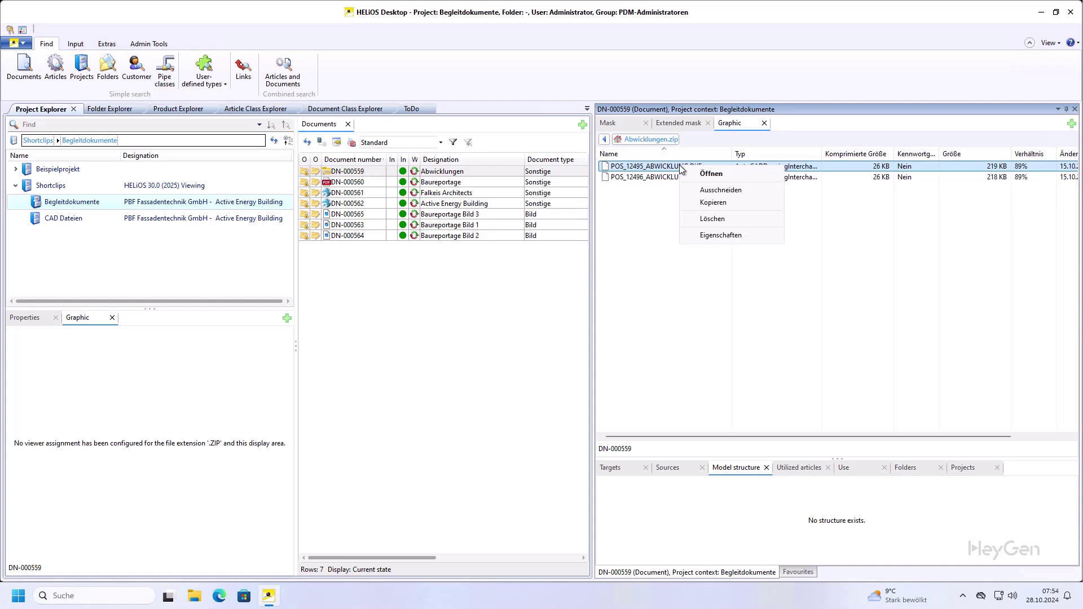
left_click(667, 179)
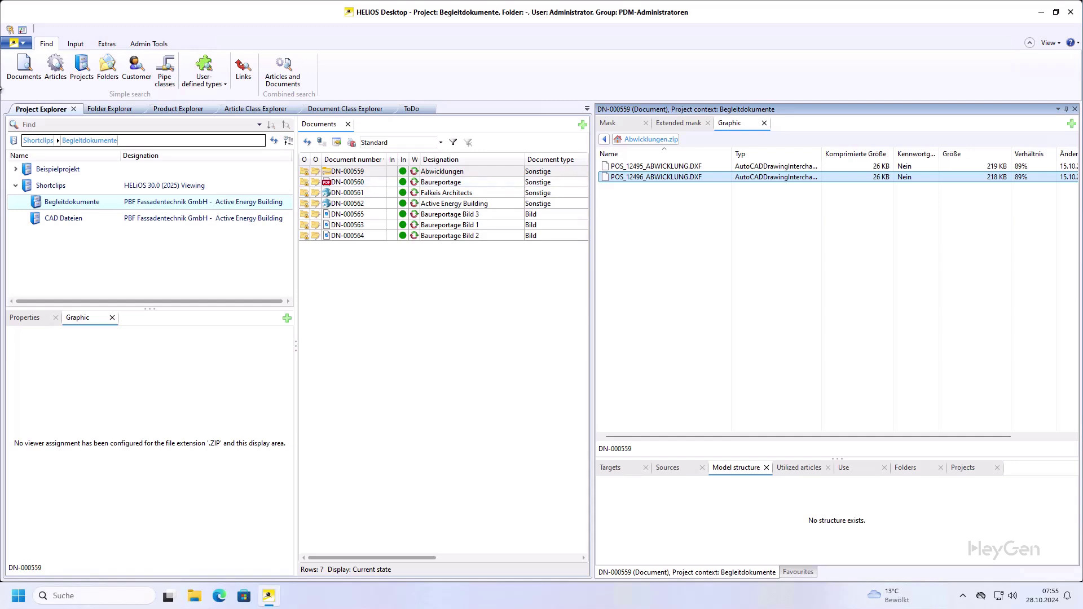
Check the viewer assignments for .PDF files in the HELiOS preview options, leaving the options without changes.
left_click(16, 42)
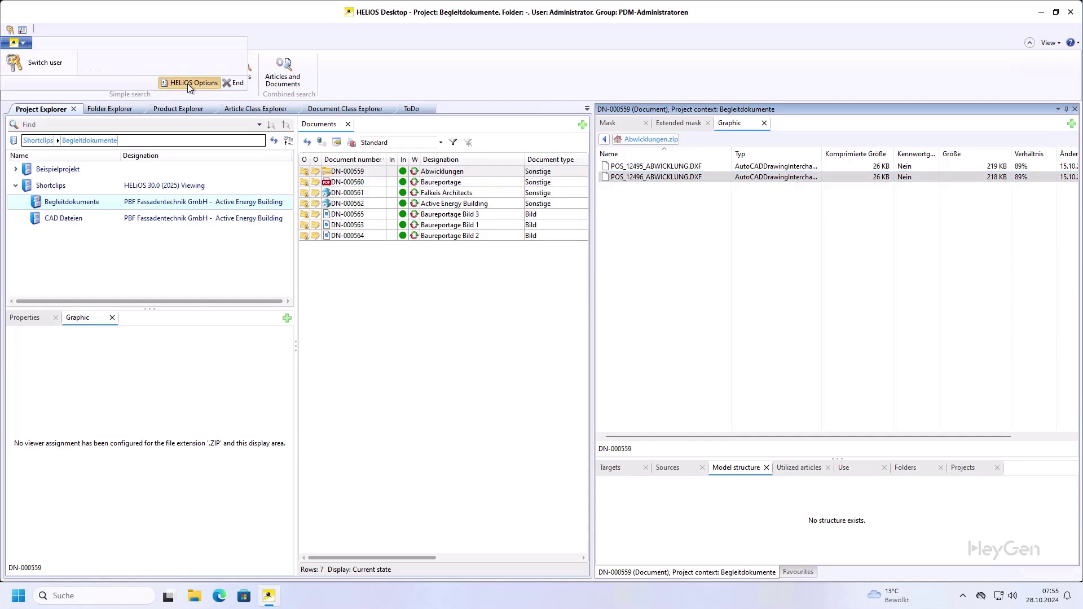
left_click(187, 84)
left_click(354, 248)
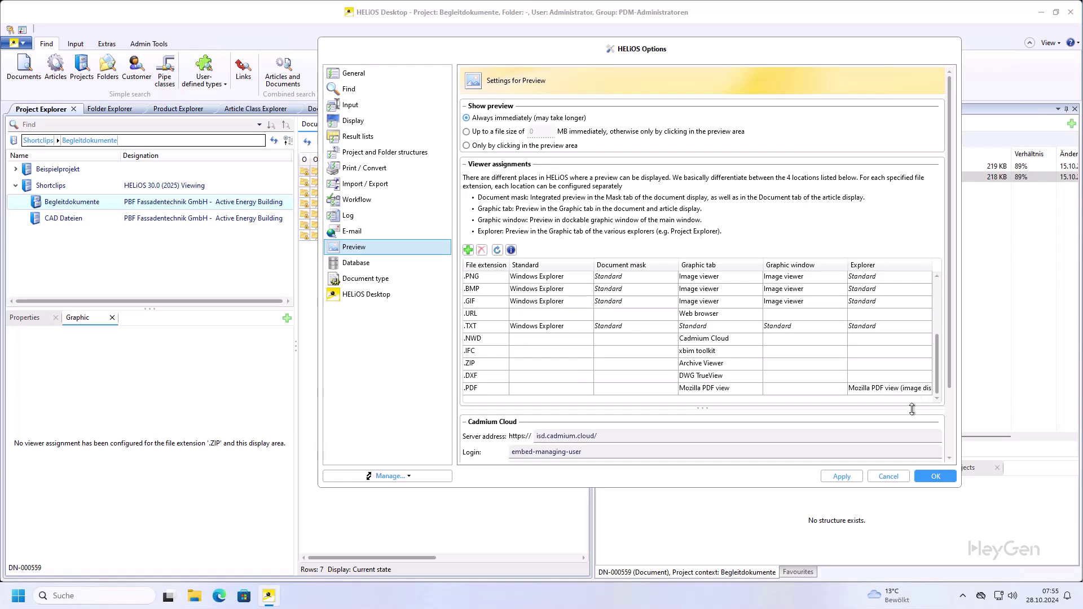
left_click(887, 477)
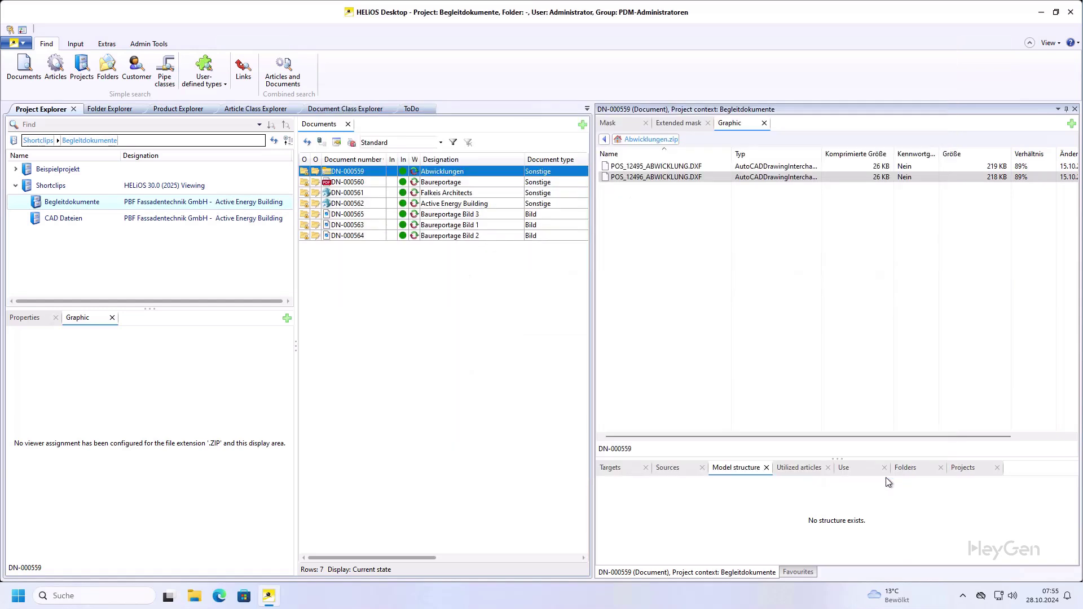
Preview the Baureportage PDF document and browse through its pages up to the fifth page and back to the fourth.
left_click(352, 185)
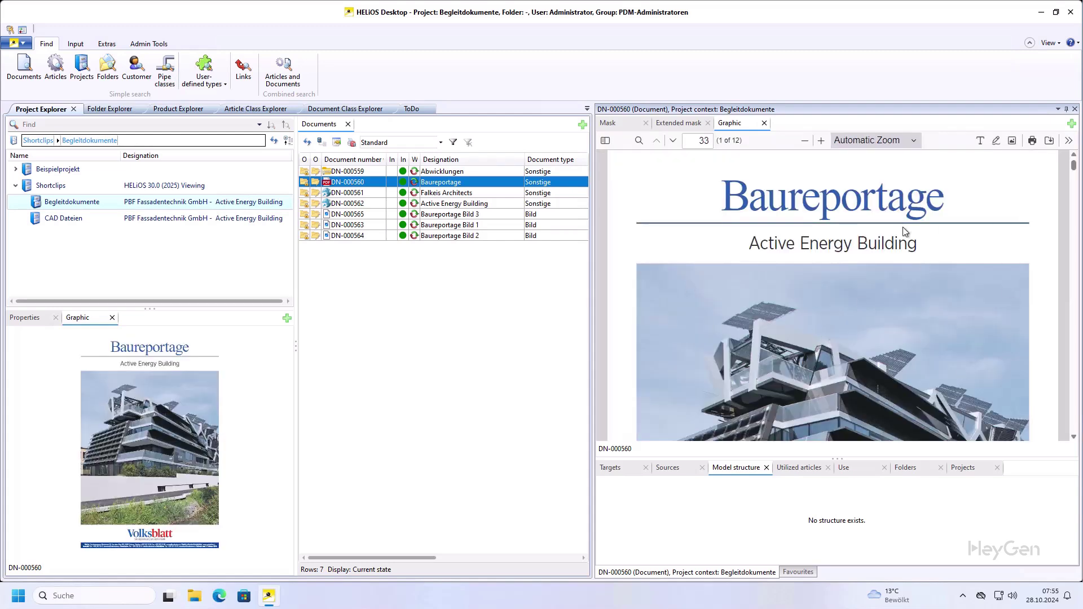
scroll(889, 286, "down", 10)
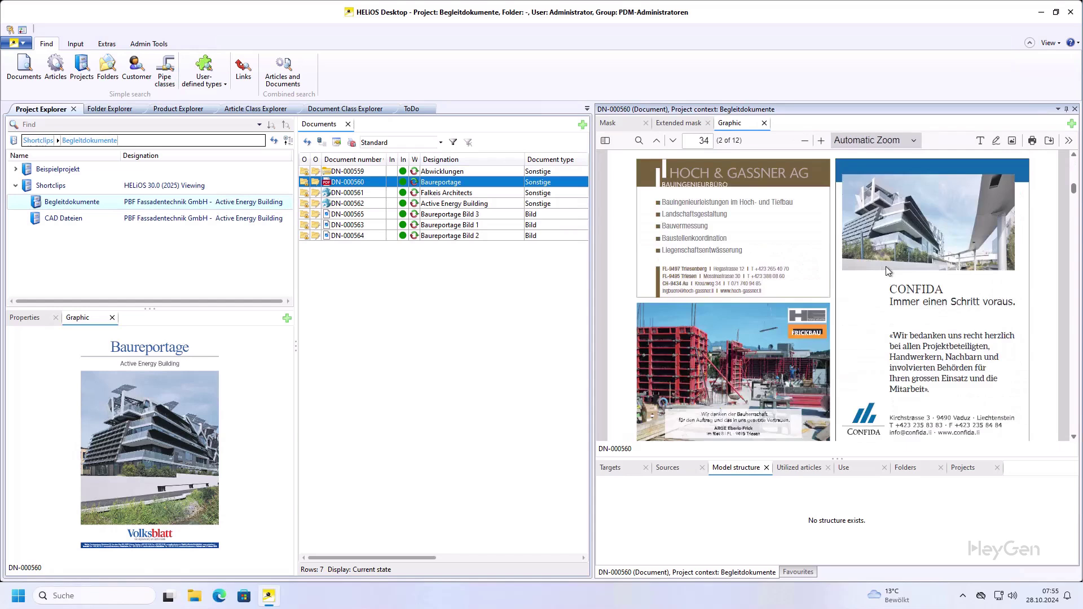
scroll(882, 273, "down", 10)
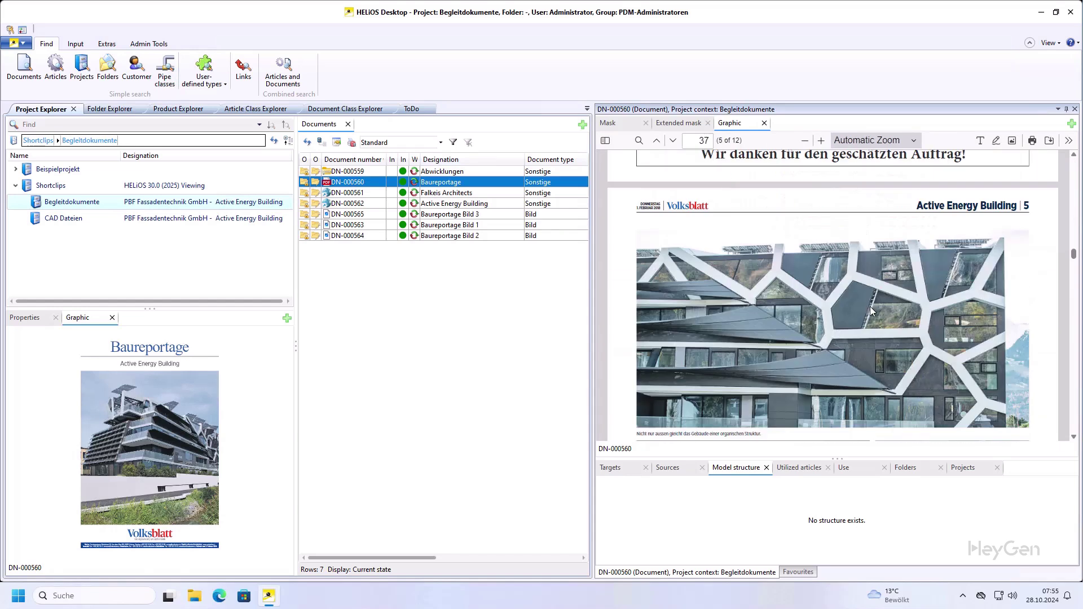
scroll(870, 300, "up", 3)
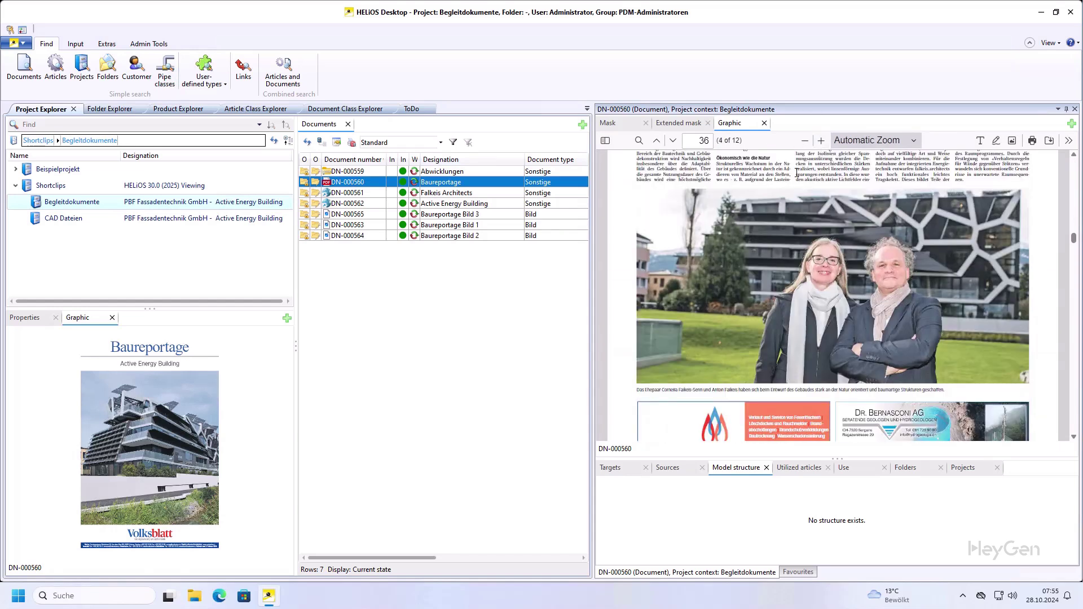
scroll(798, 180, "down", 1)
scroll(969, 228, "up", 4)
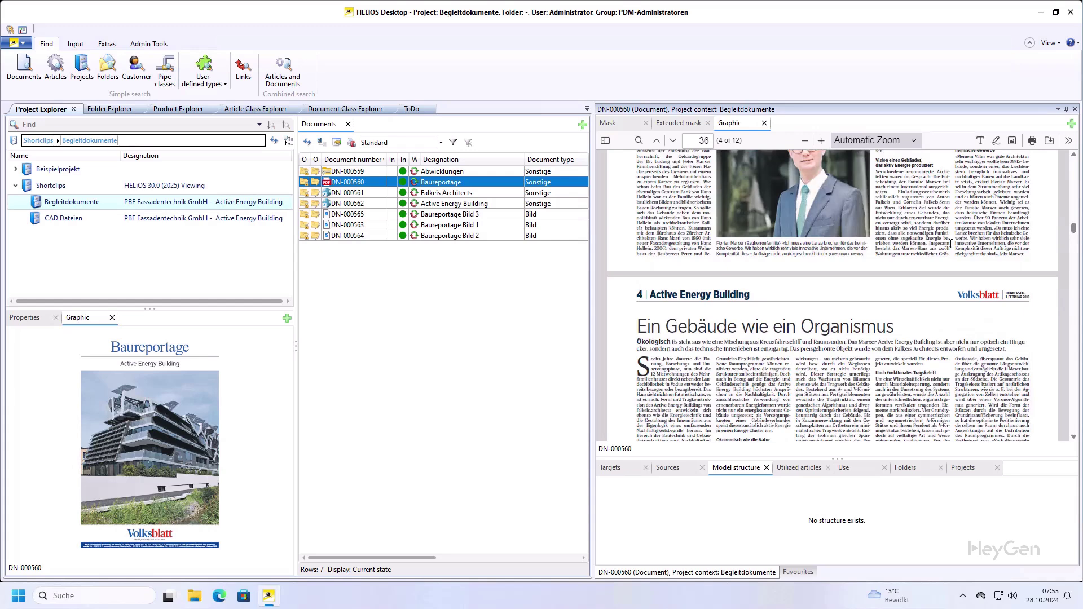
Draw a black freehand curve near the header of PDF page 4 and place an empty text annotation over the page heading.
left_click(996, 141)
mouse_move(805, 279)
left_mouse_down()
mouse_move(815, 302)
mouse_move(901, 277)
left_mouse_up()
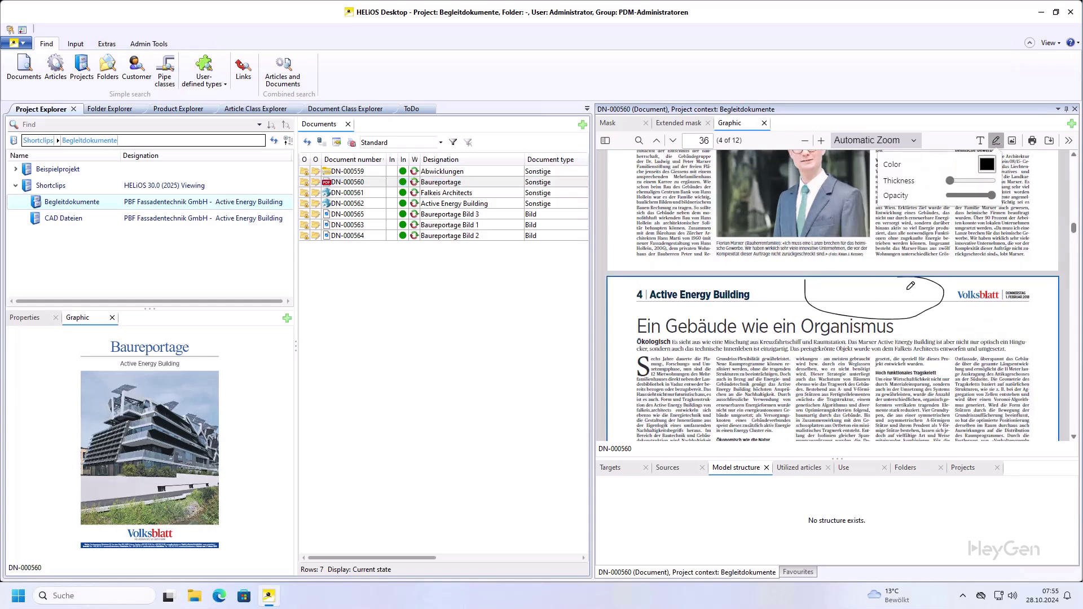
left_click(980, 141)
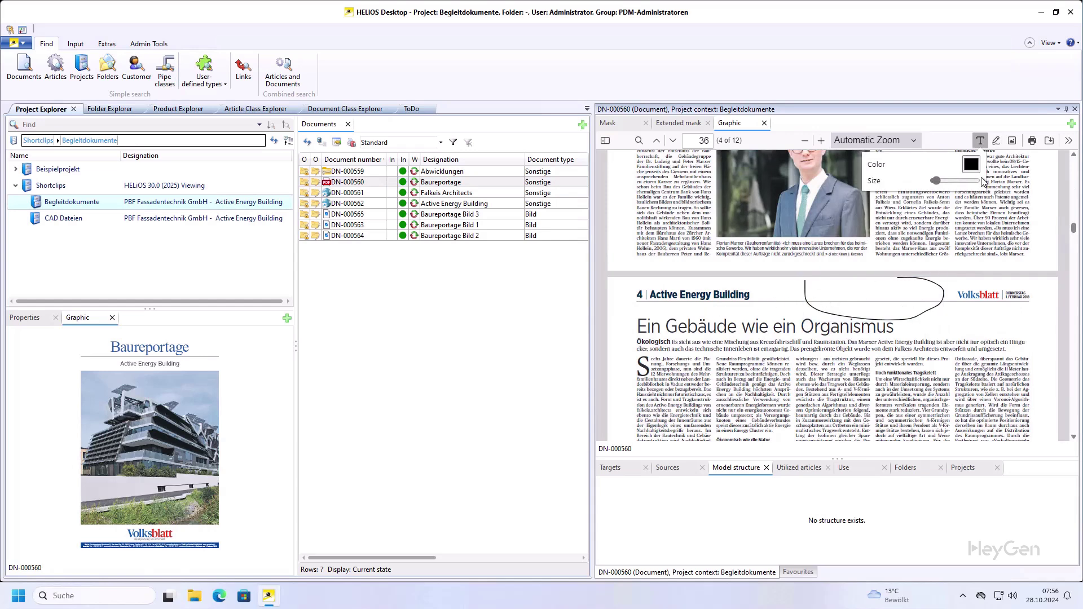
left_click(754, 320)
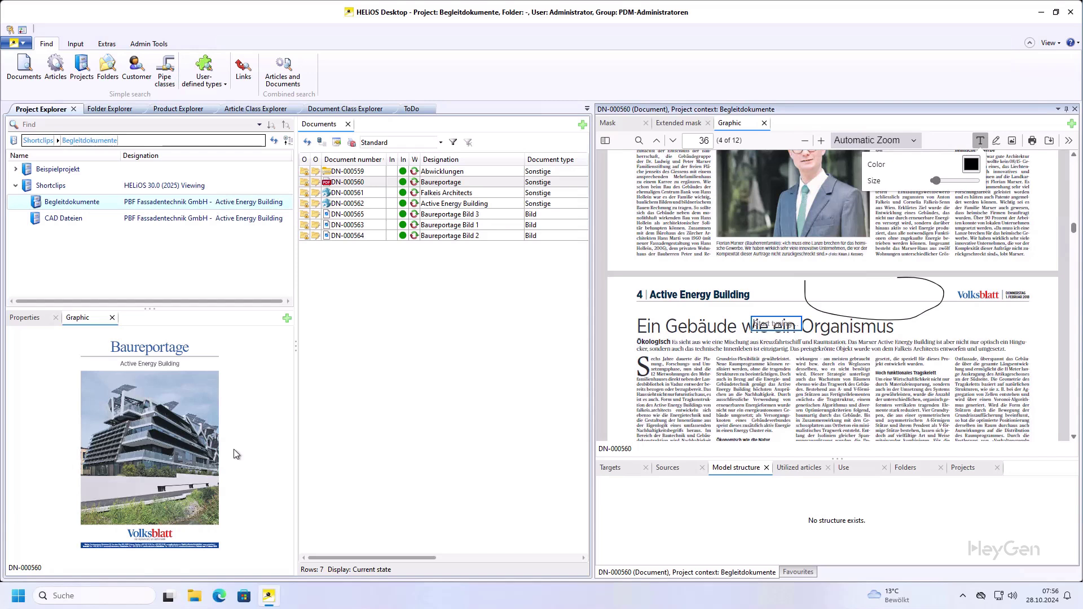
Review the viewer assignments for .URL files in the HELiOS preview options, leaving the options without changes.
left_click(25, 45)
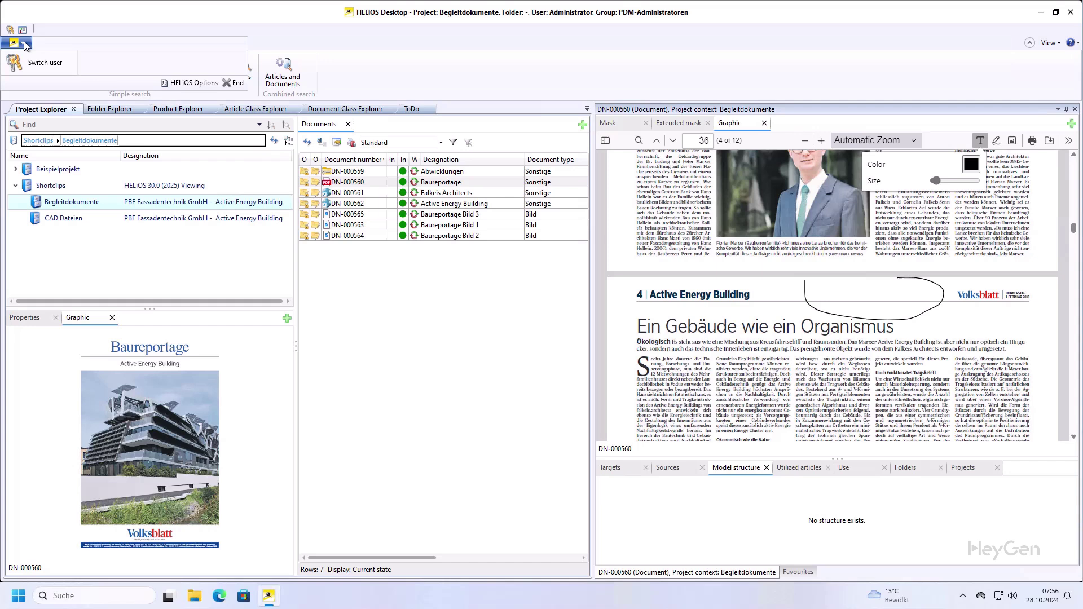
left_click(195, 83)
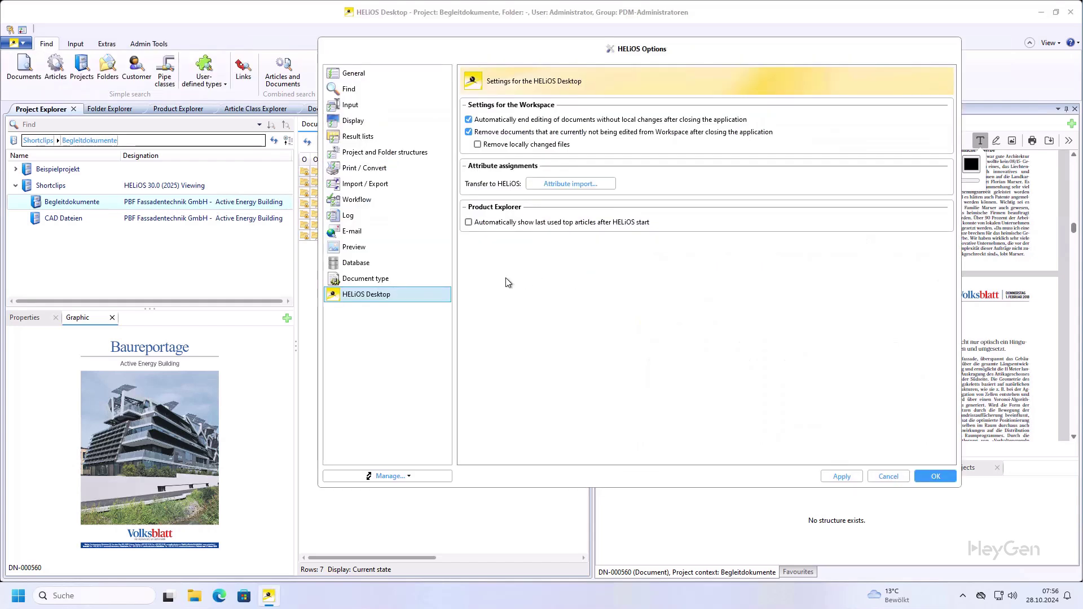
left_click(368, 247)
scroll(695, 350, "down", 3)
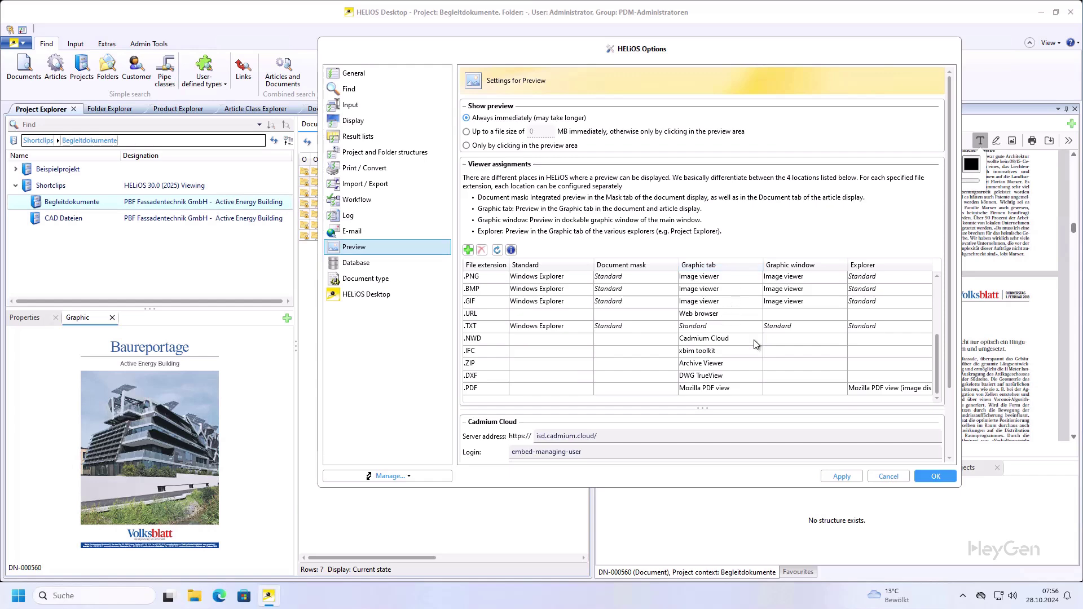
left_click(883, 477)
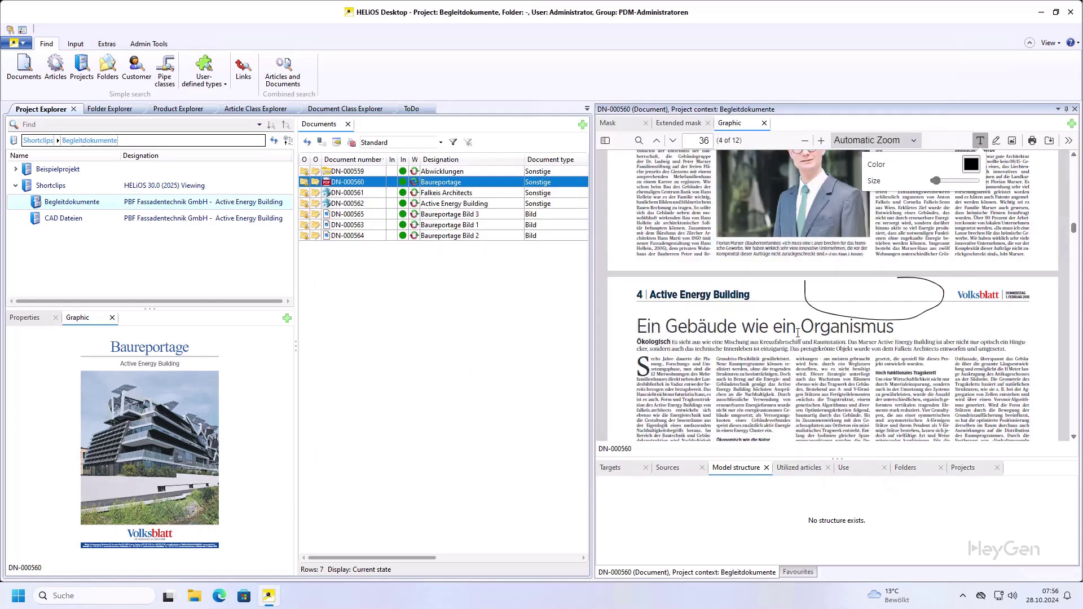
Preview the Falkeis Architects and Active Energy Building web link documents, browsing the latter's page and its AGPB Awards entries.
left_click(354, 194)
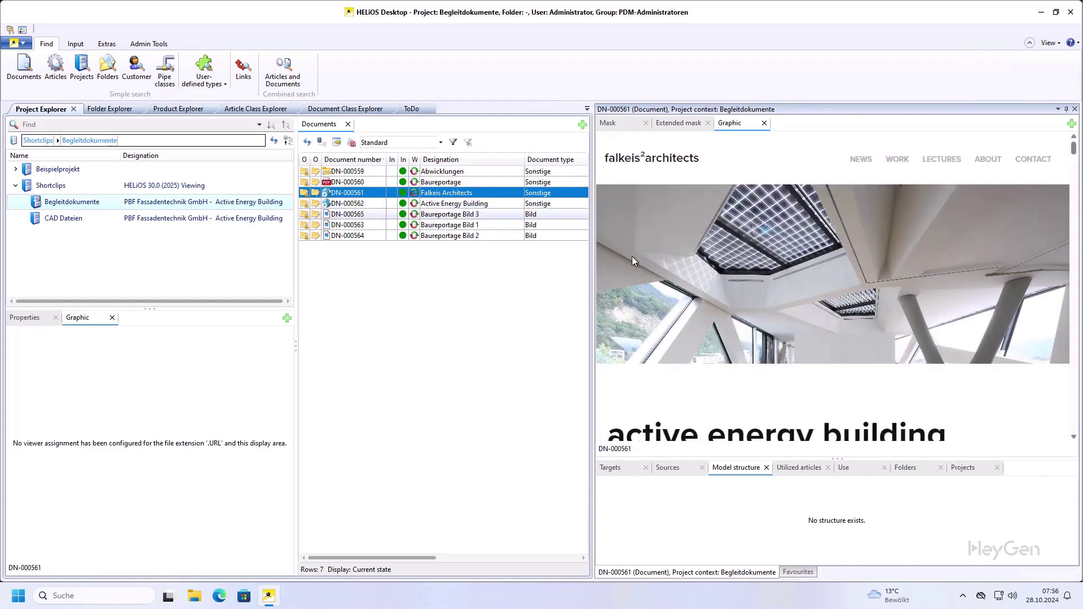
left_click(353, 204)
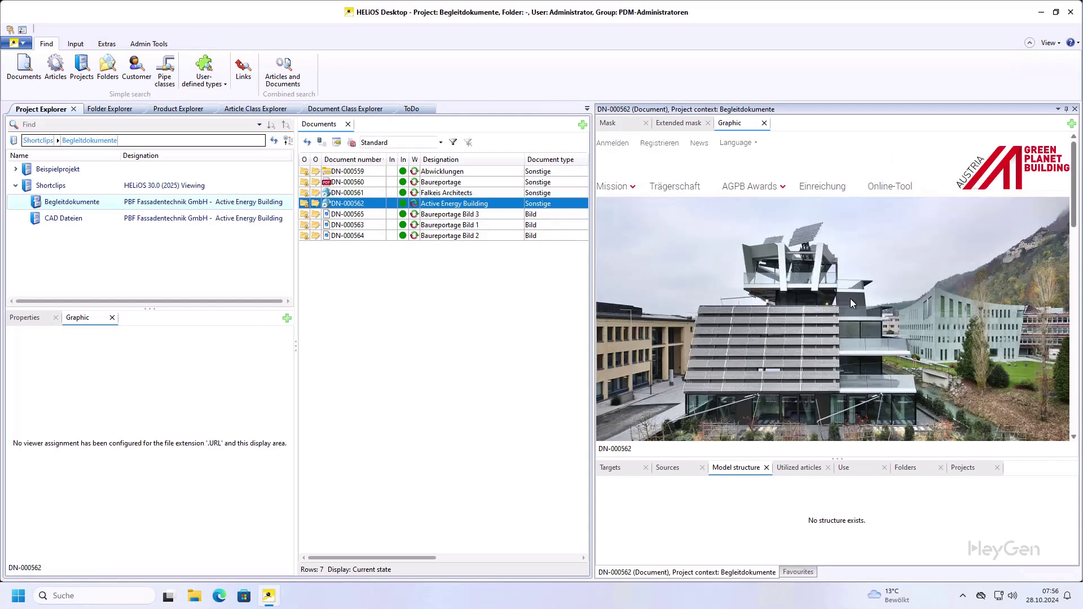
scroll(851, 299, "down", 10)
scroll(843, 317, "up", 10)
mouse_move(778, 188)
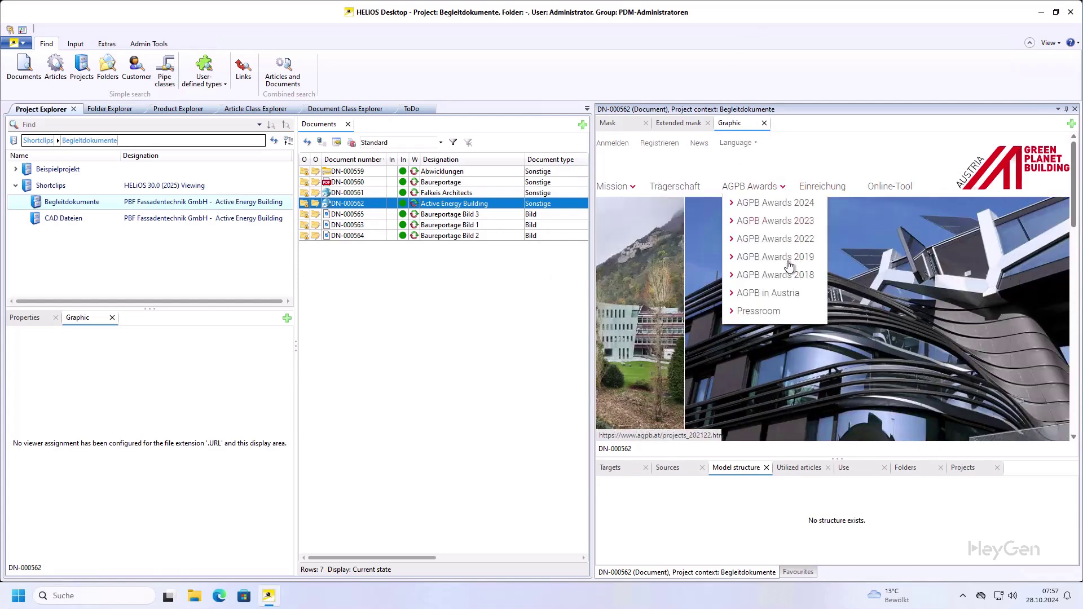
scroll(787, 288, "down", 15)
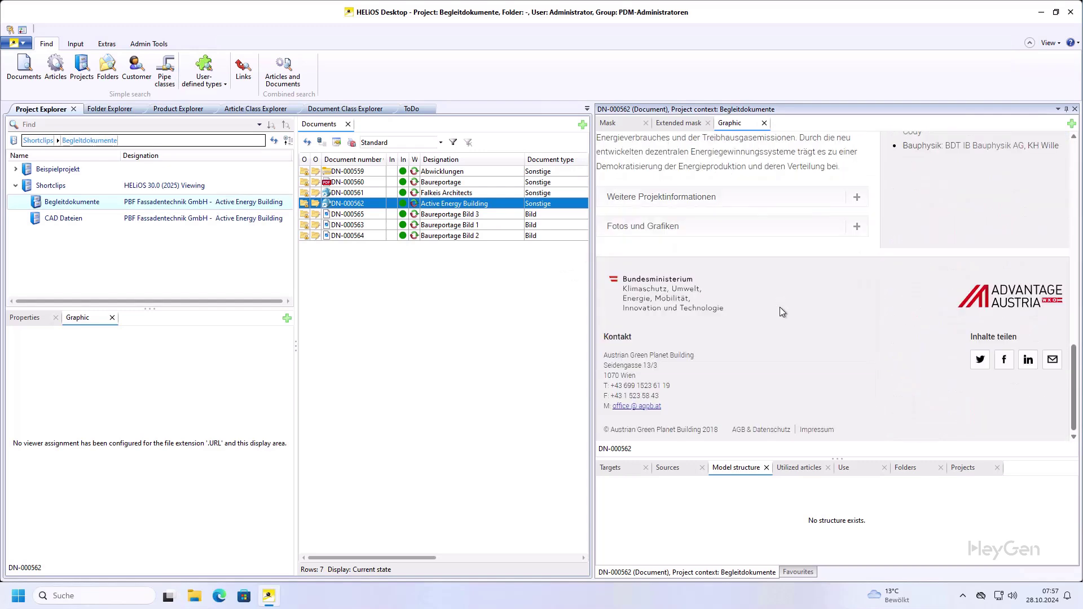
scroll(780, 307, "up", 15)
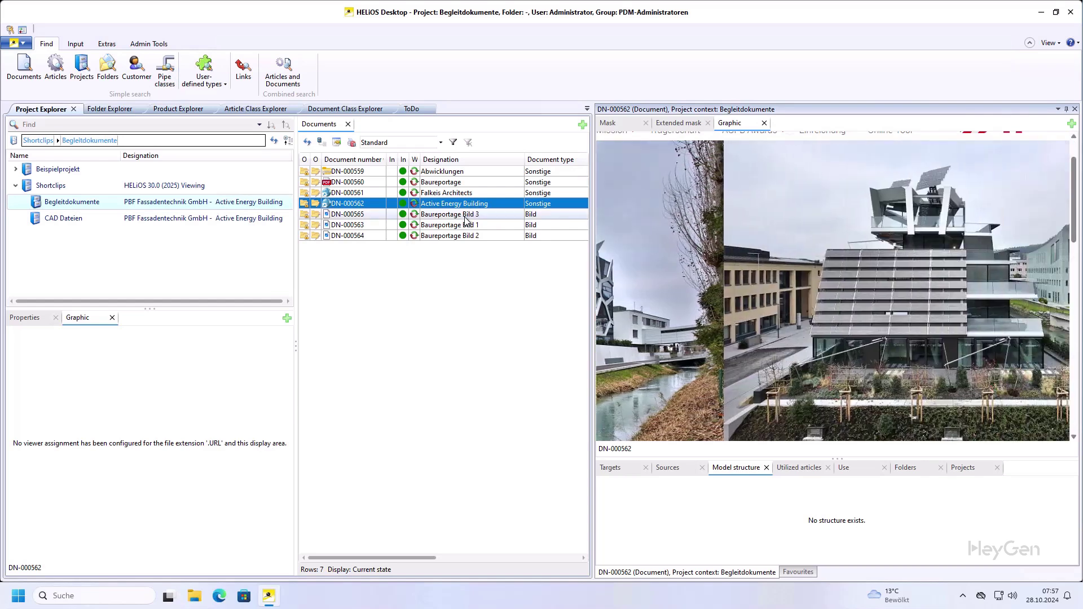
Check the viewer assignments for .JPG files in the HELiOS preview options, leaving the options without changes.
left_click(17, 43)
left_click(180, 84)
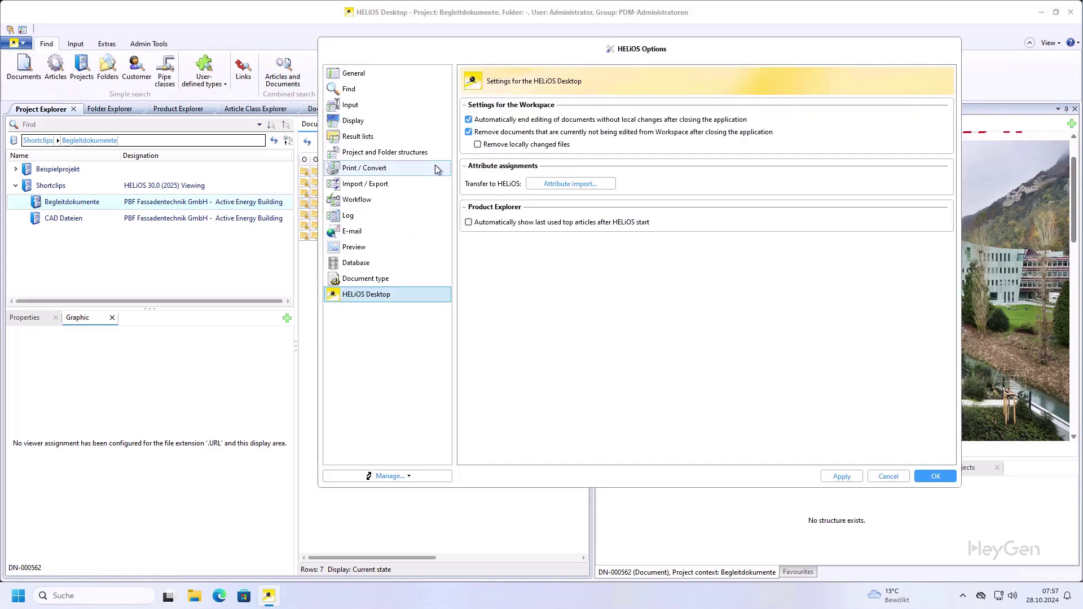
left_click(364, 250)
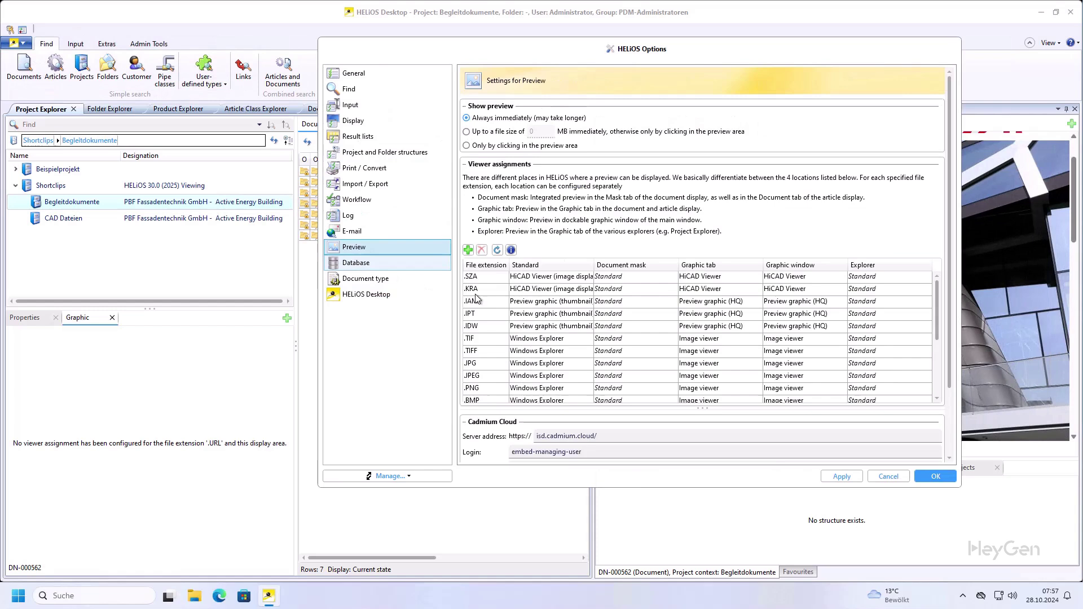
left_click(614, 364)
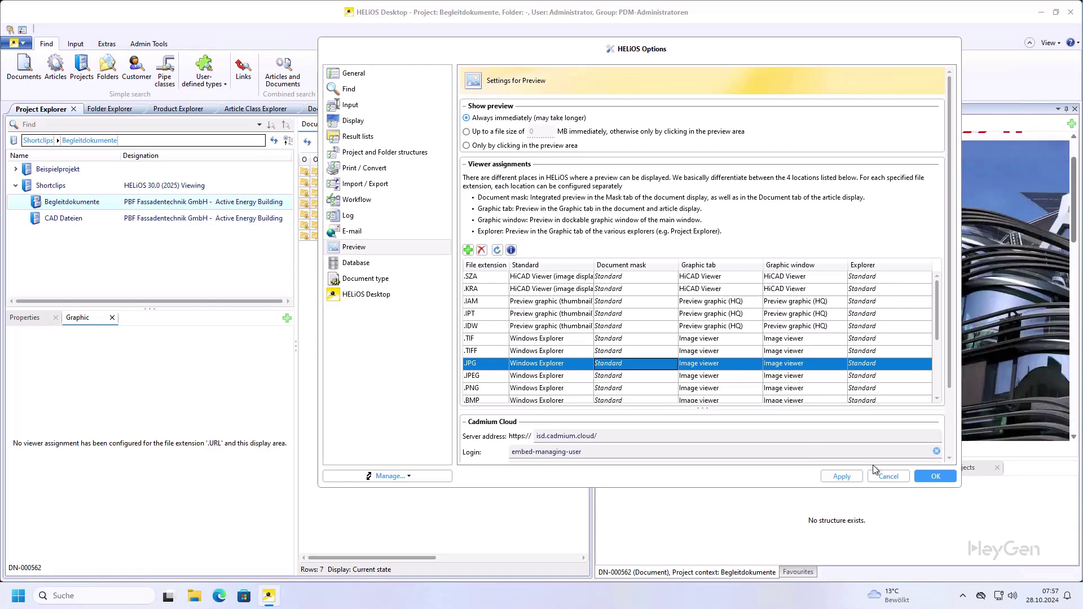
left_click(890, 476)
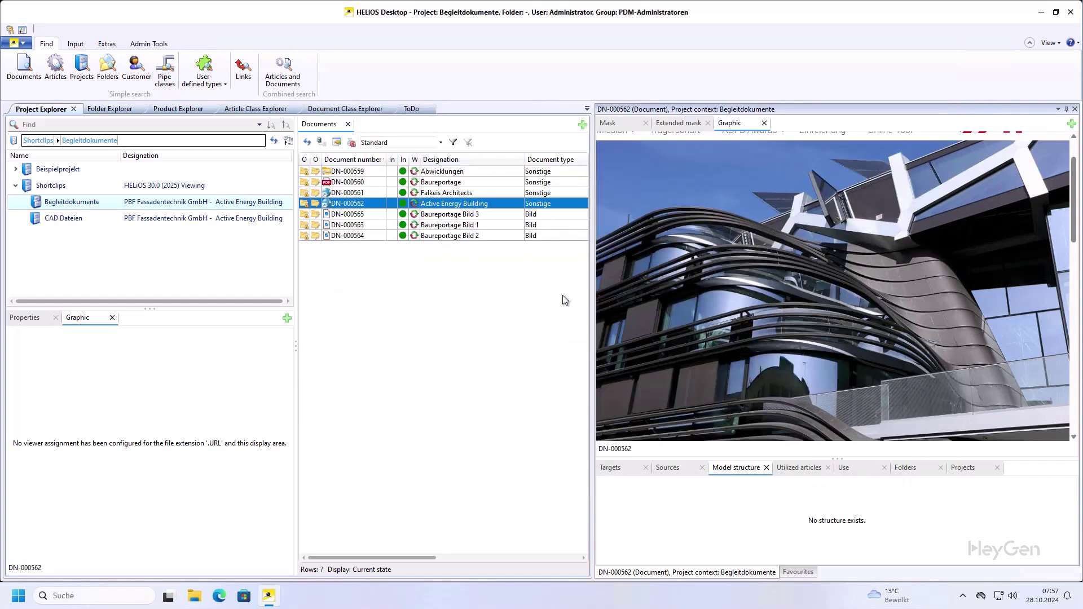
Preview the Baureportage Bild 3 image, zoom in and pan across it, and dismiss the leave-website prompt by cancelling.
left_click(455, 216)
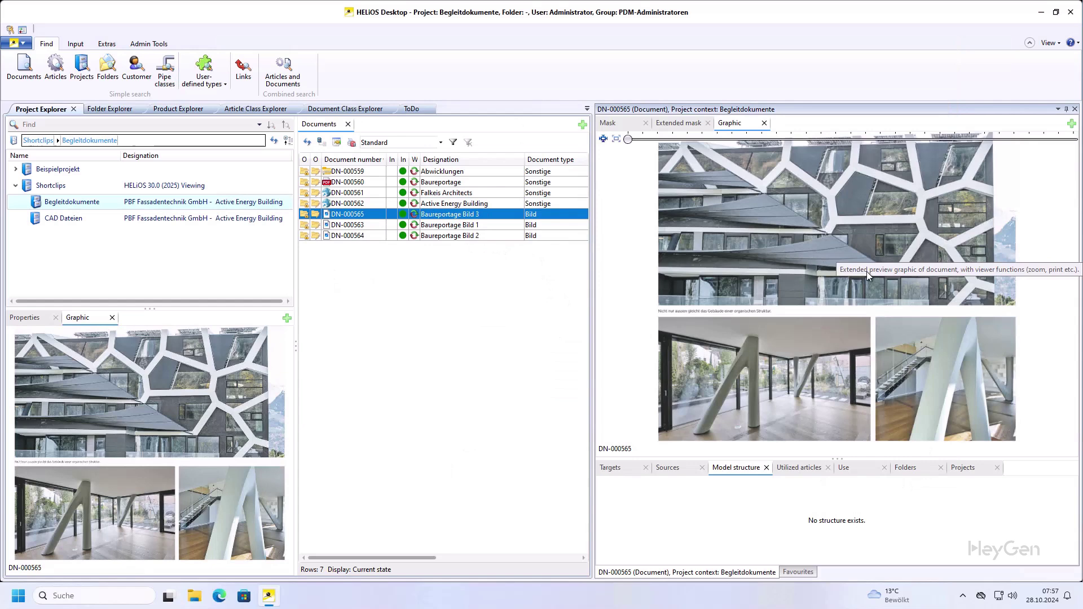
scroll(864, 272, "up", 2)
scroll(864, 271, "up", 2)
scroll(834, 275, "up", 2)
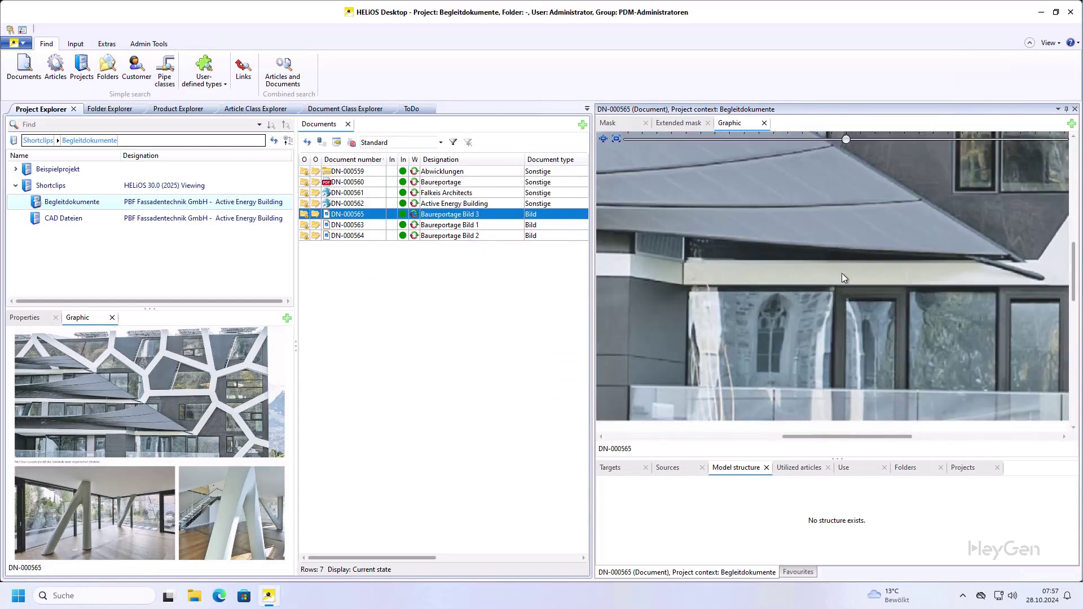
scroll(766, 289, "down", 6)
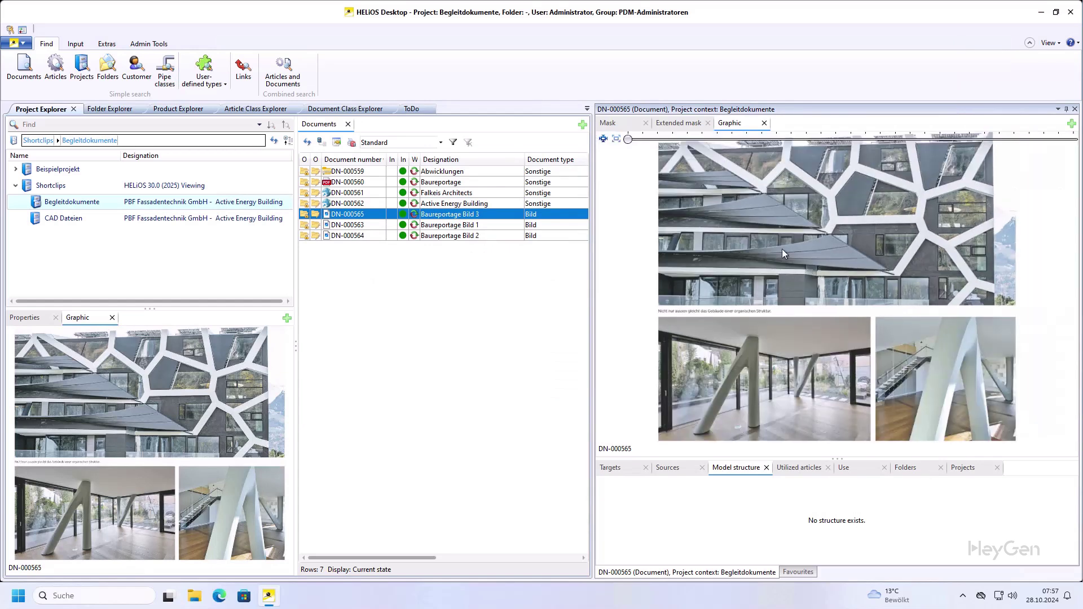
left_click(848, 263)
scroll(846, 260, "up", 4)
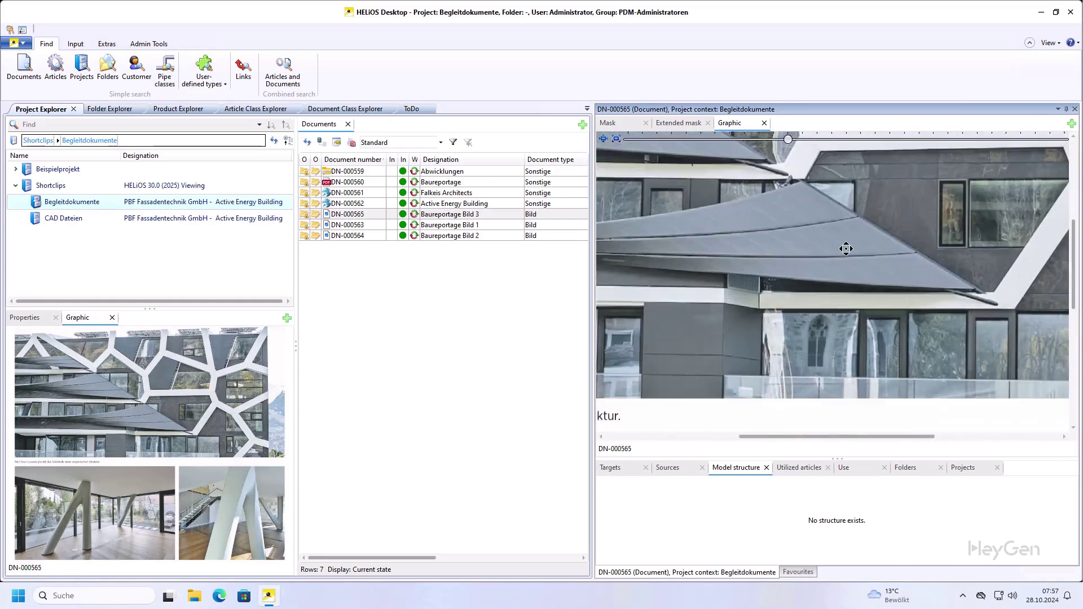
left_click_drag(961, 162, 670, 329)
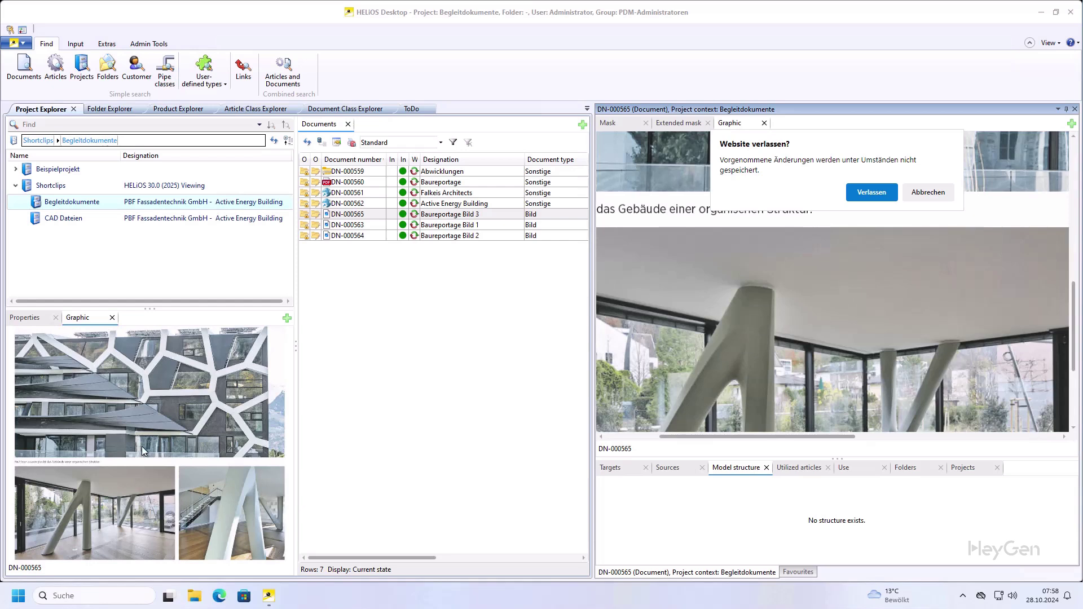
left_click(929, 193)
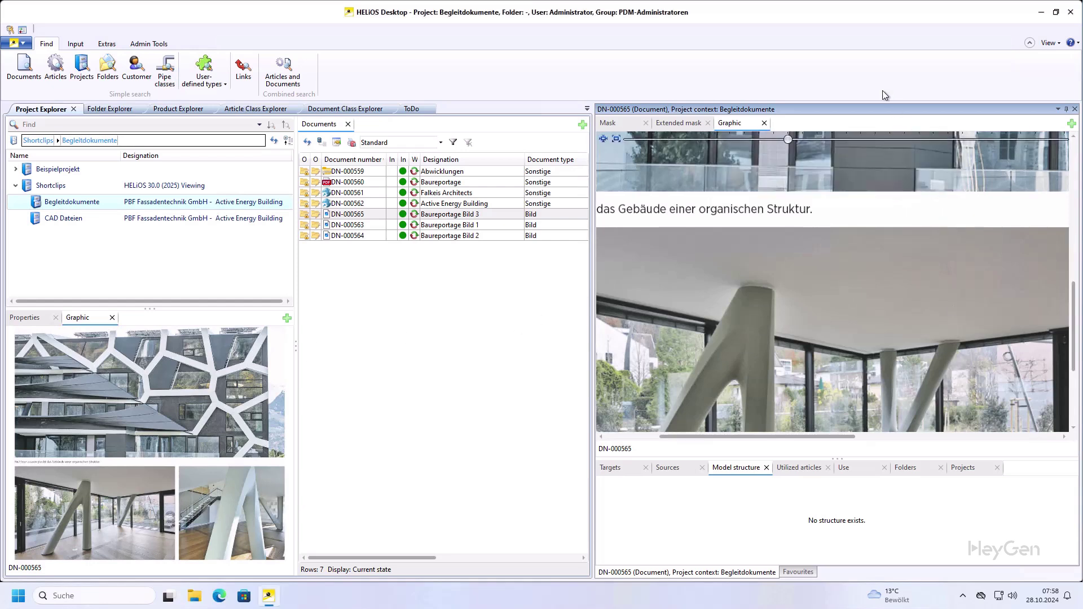